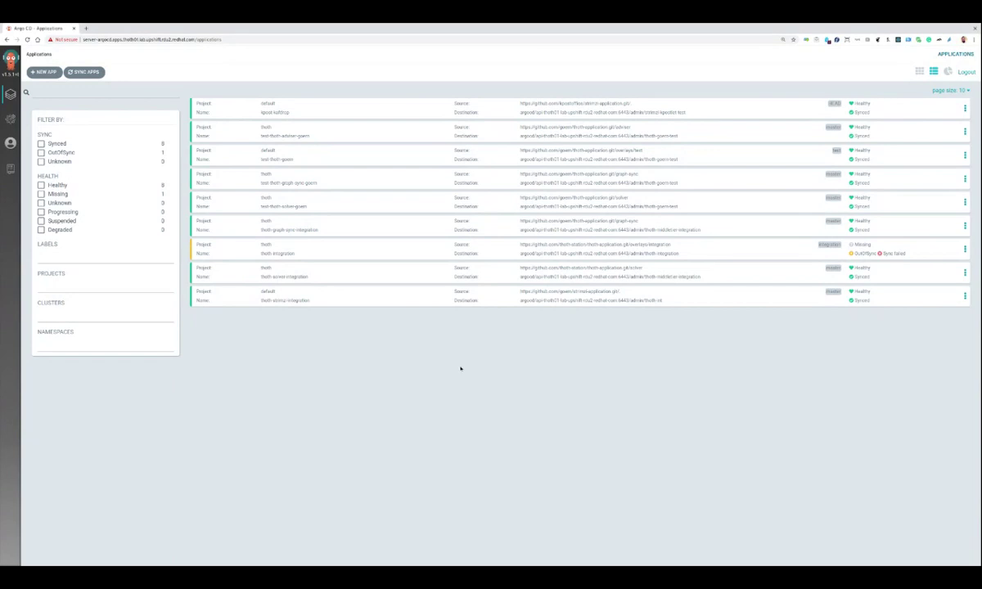
# - Open the forked thoth-application repository on GitHub in a new browser tab and enlarge the page for readability
pyautogui.hotkey('ctrl', 't')
pyautogui.write('gith')
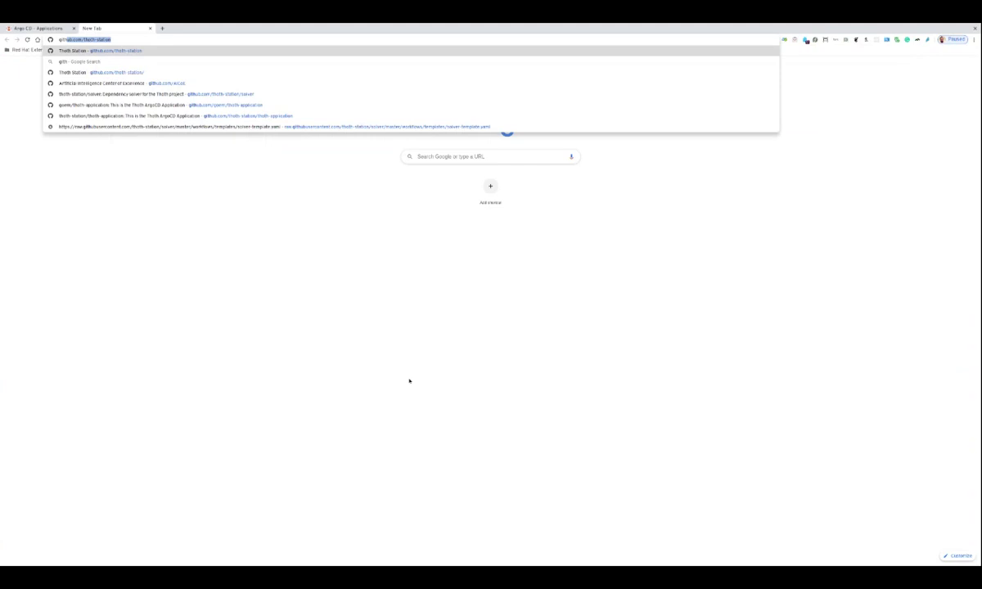
pyautogui.press('Down')
pyautogui.press('Down')
pyautogui.press('Down')
pyautogui.press('Down')
pyautogui.press('Down')
pyautogui.press('Return')
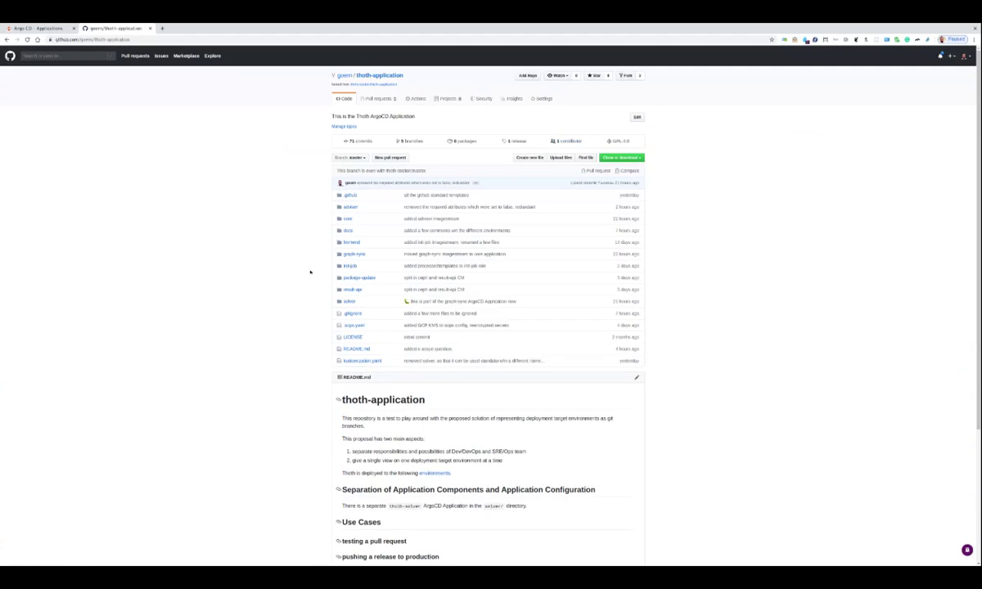
pyautogui.hotkey('ctrl', '+')
pyautogui.hotkey('ctrl', '+')
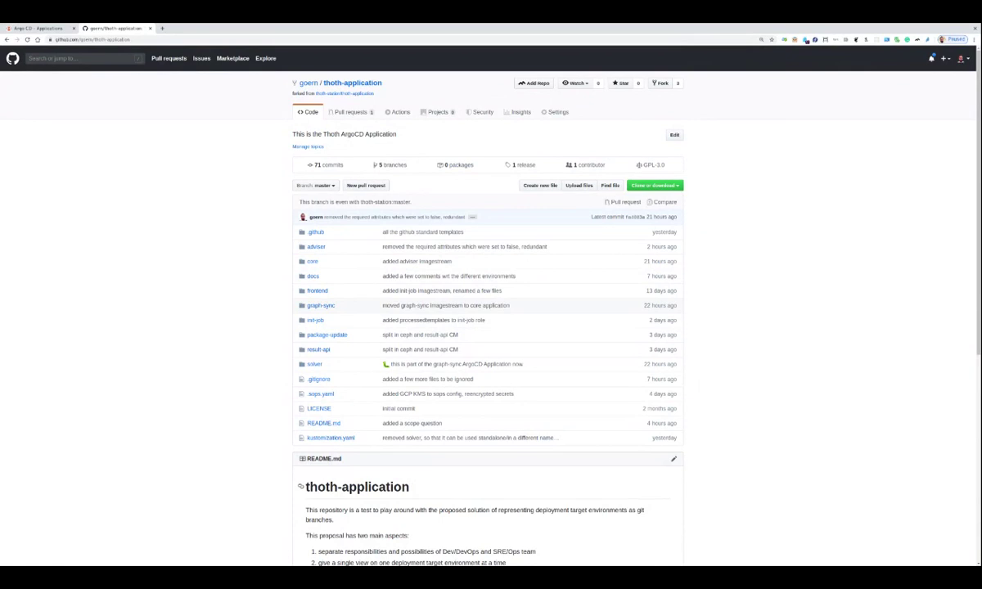
# - Examine the contents of the result-api, solver and adviser folders on the master branch, returning to the repository root
pyautogui.click(321, 351)
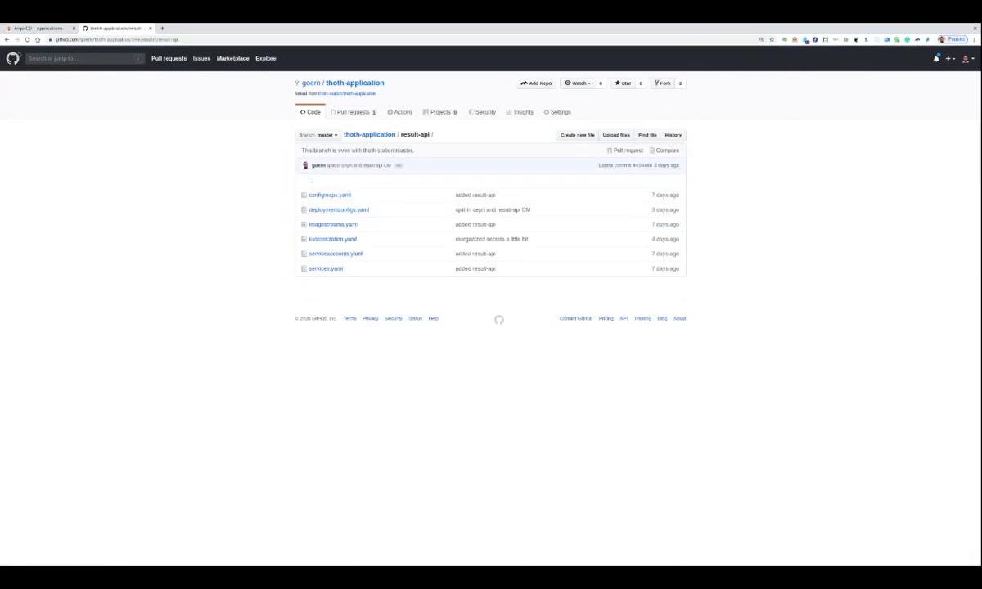
pyautogui.click(7, 40)
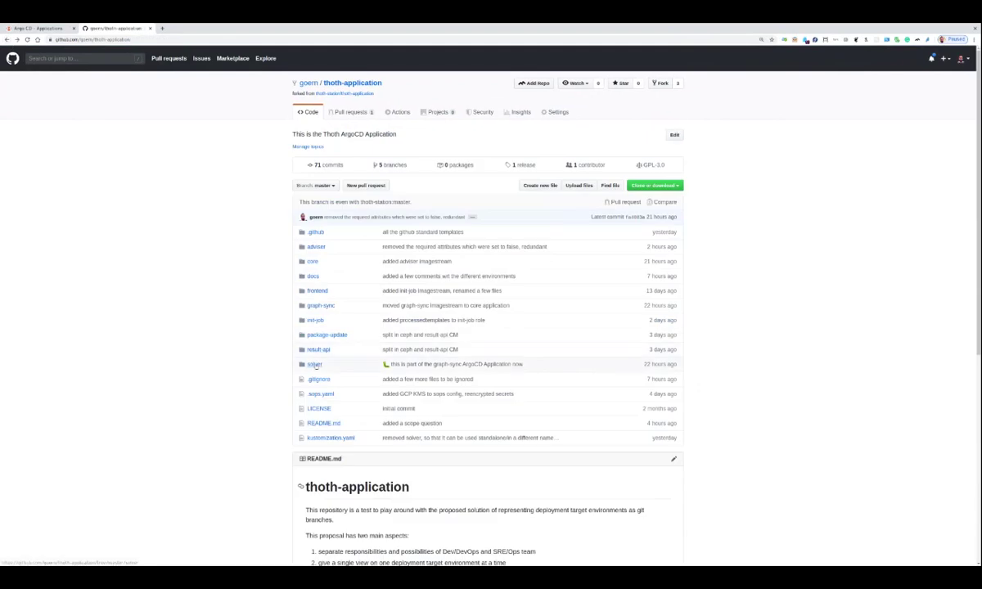
pyautogui.click(315, 364)
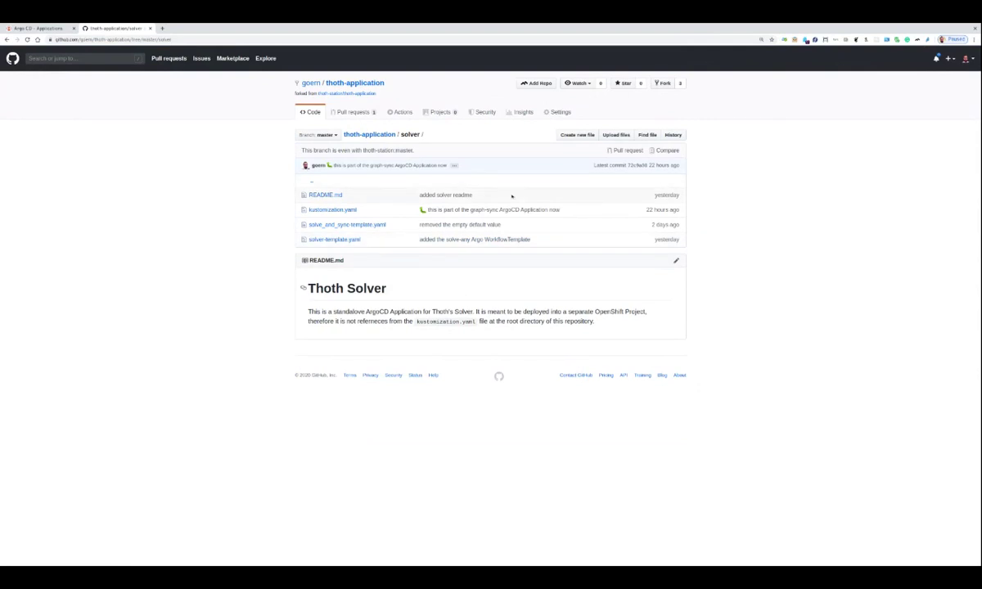
pyautogui.click(7, 39)
pyautogui.click(316, 247)
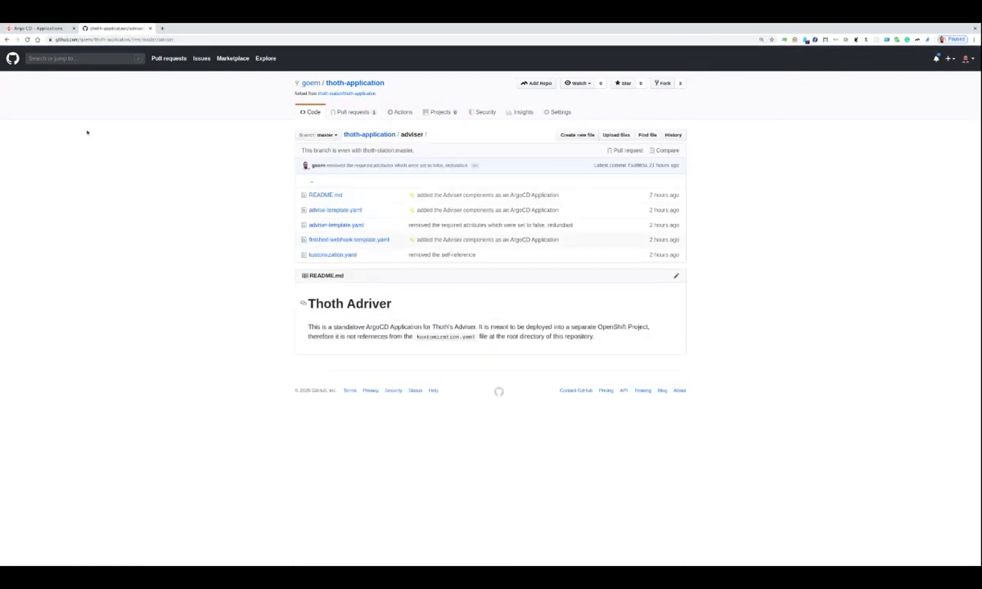
pyautogui.click(6, 39)
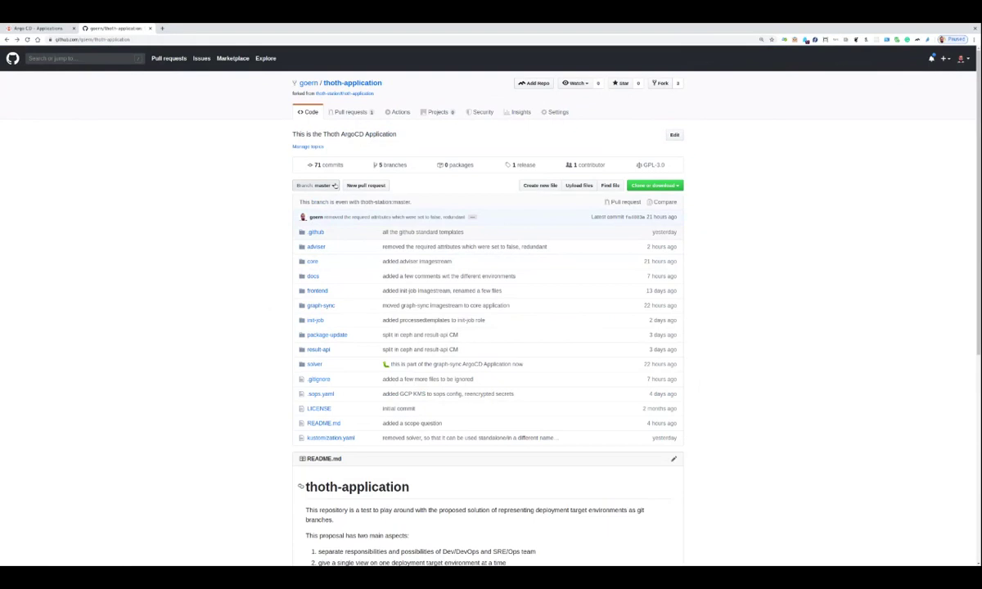
# - Switch the repository to the test branch and read through configmaps.yaml in the overlays/test folder
pyautogui.click(334, 185)
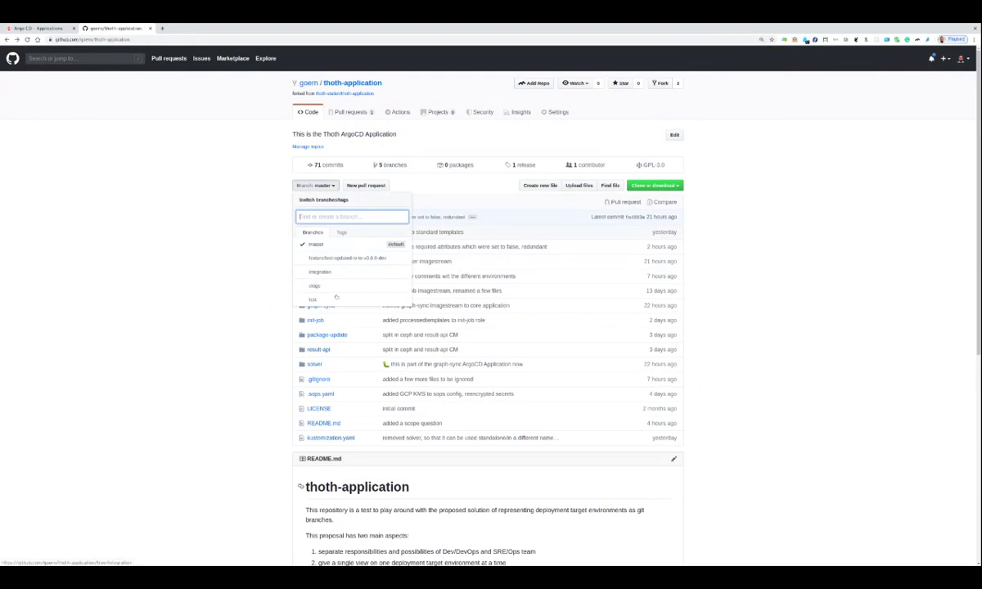
pyautogui.click(335, 299)
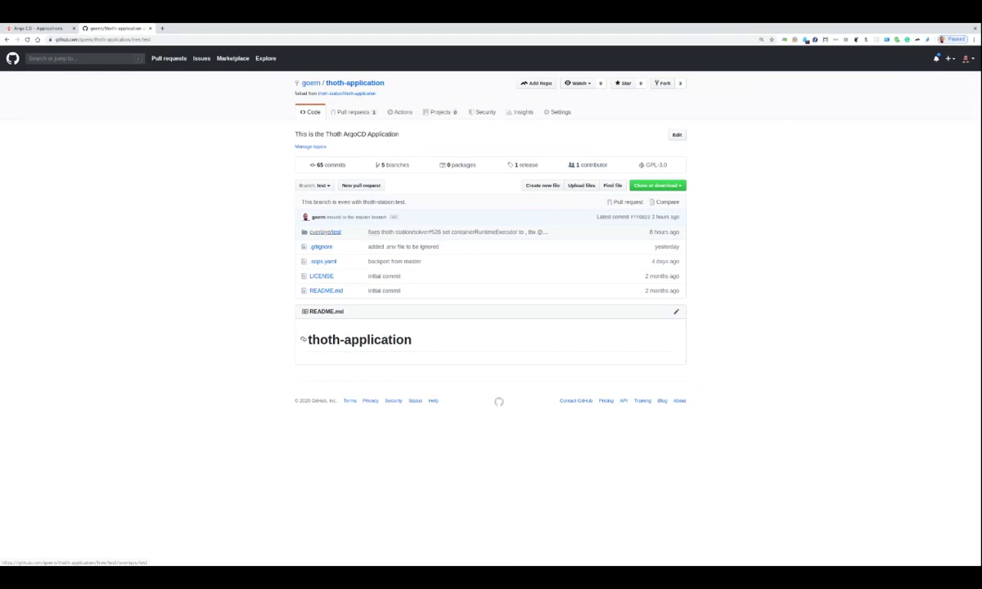
pyautogui.click(328, 232)
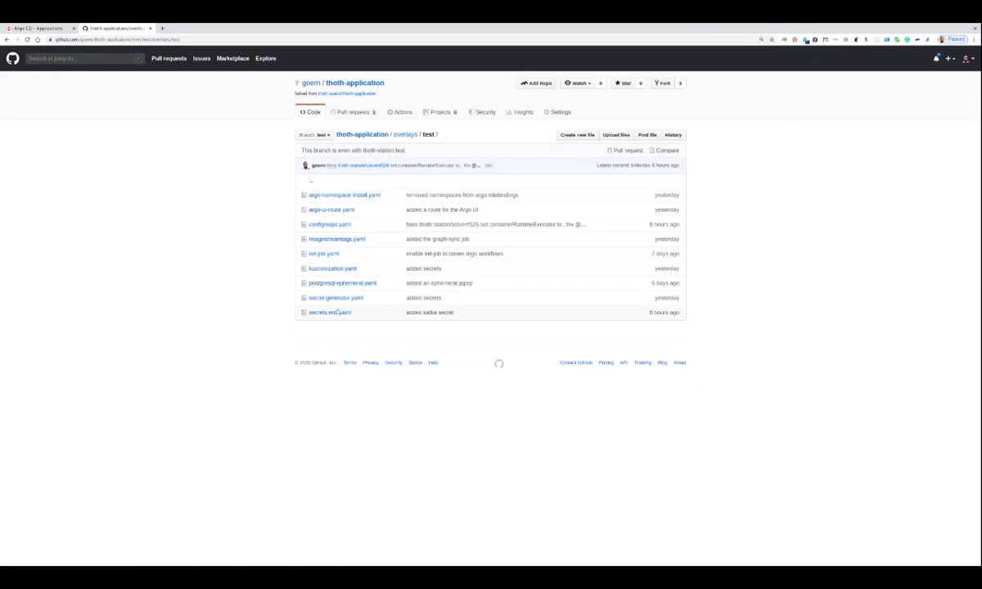
pyautogui.click(330, 224)
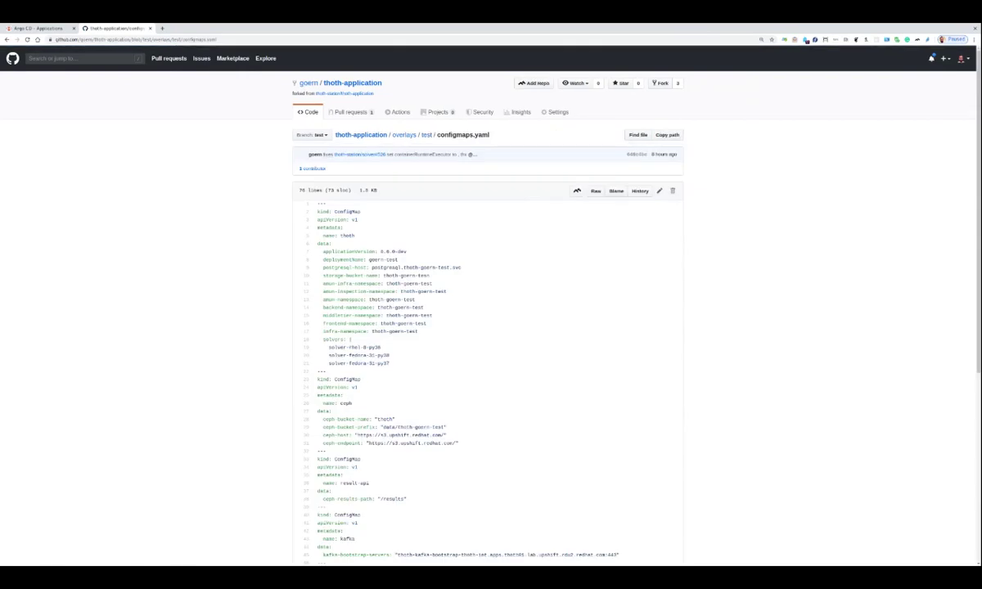
pyautogui.scroll(-4, 321, 315)
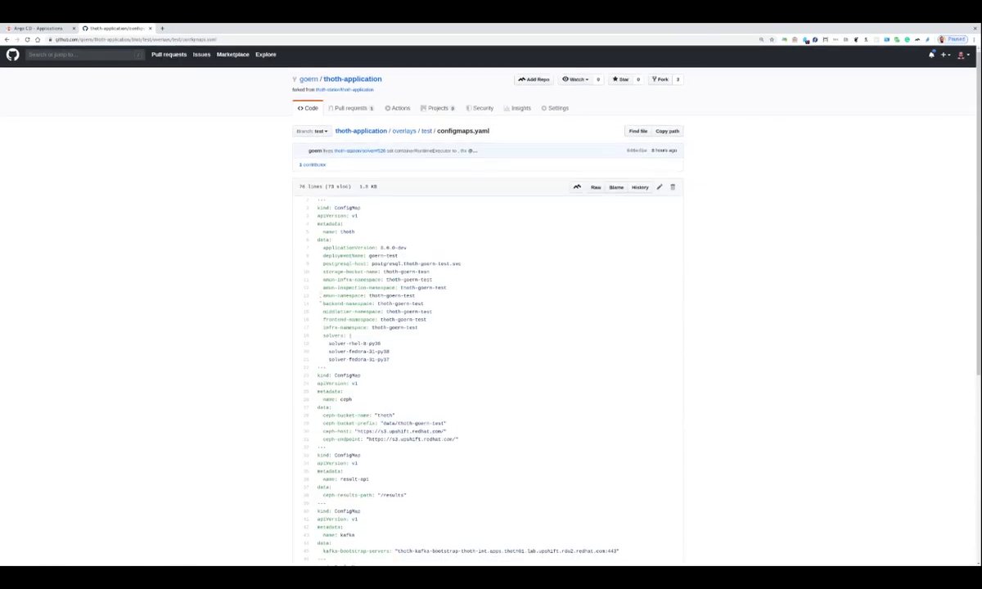
pyautogui.scroll(-3, 321, 315)
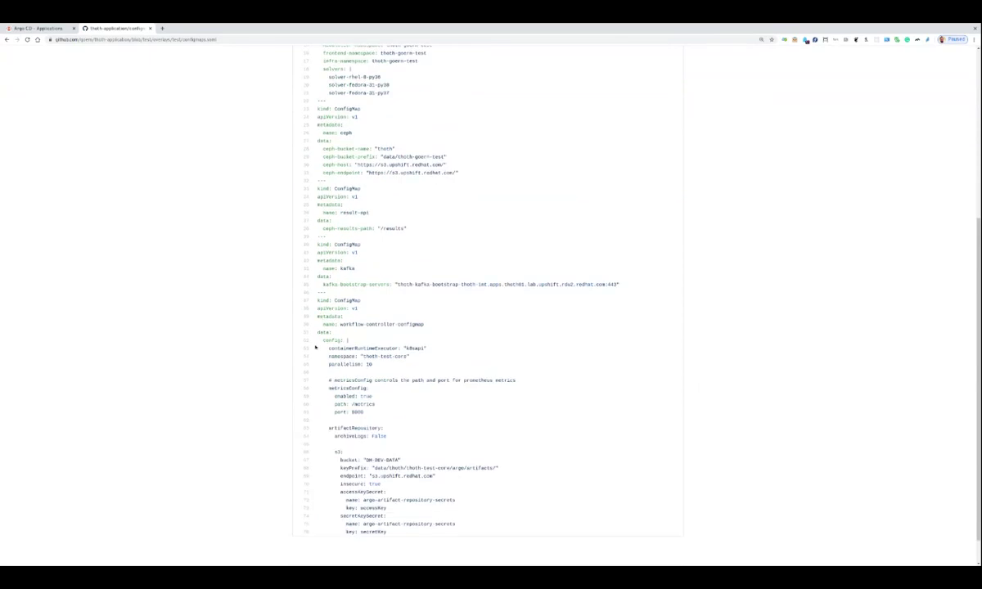
pyautogui.scroll(3, 315, 347)
pyautogui.scroll(4, 315, 347)
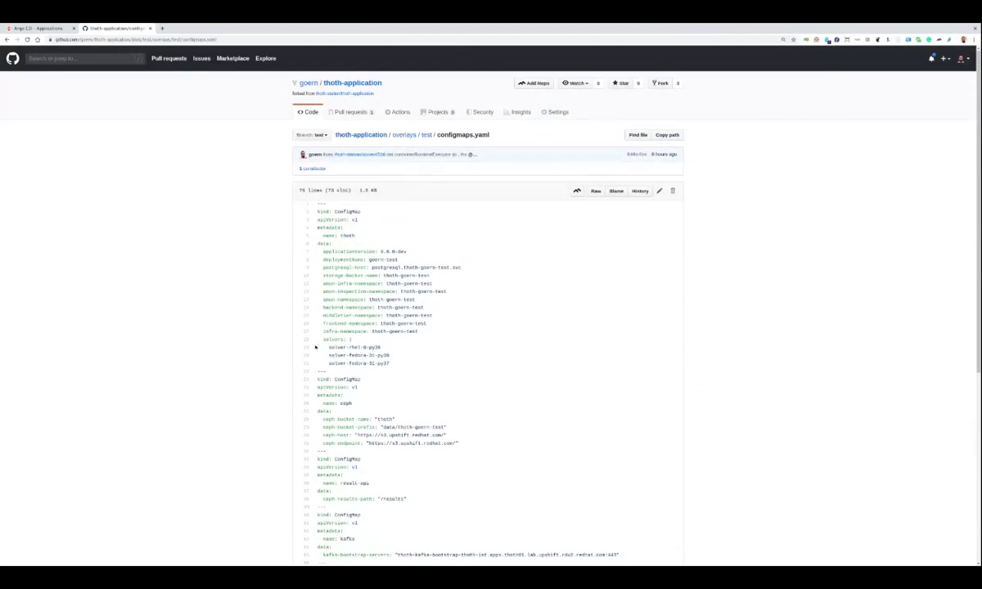
# - Return to the repository's master branch and view configmaps.yaml in the core folder
pyautogui.click(338, 137)
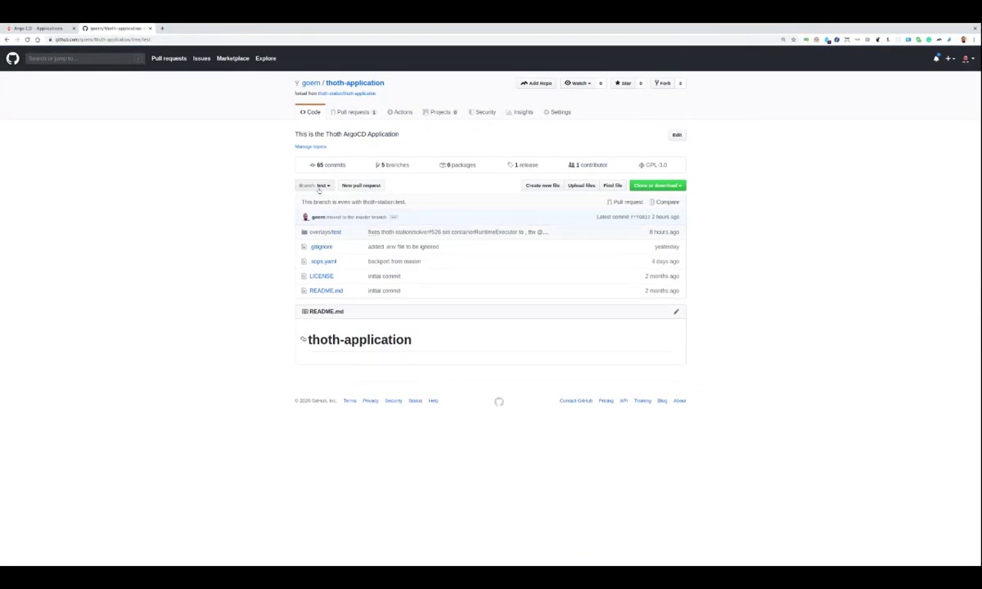
pyautogui.click(319, 186)
pyautogui.click(325, 244)
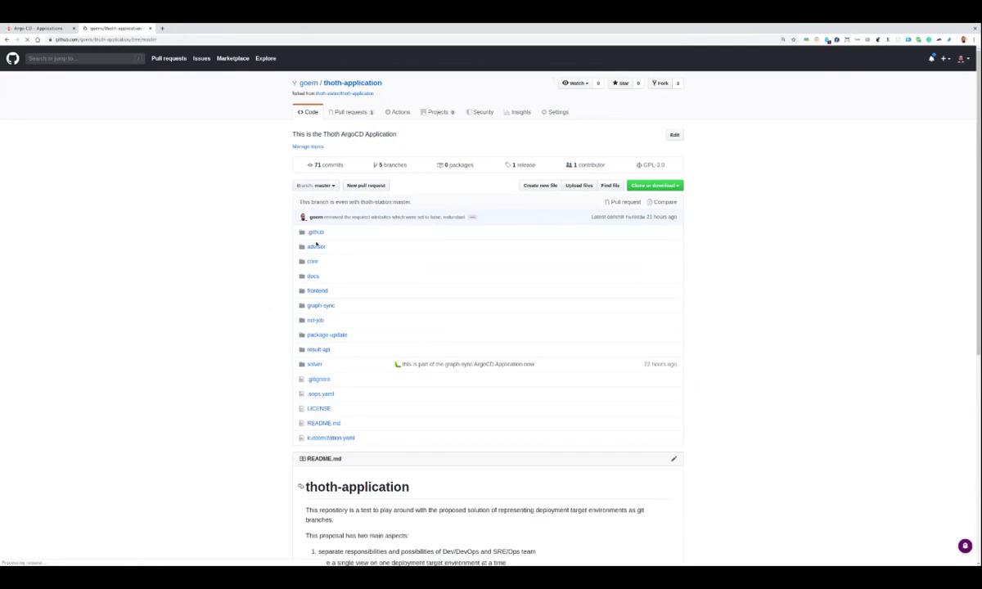
pyautogui.click(314, 261)
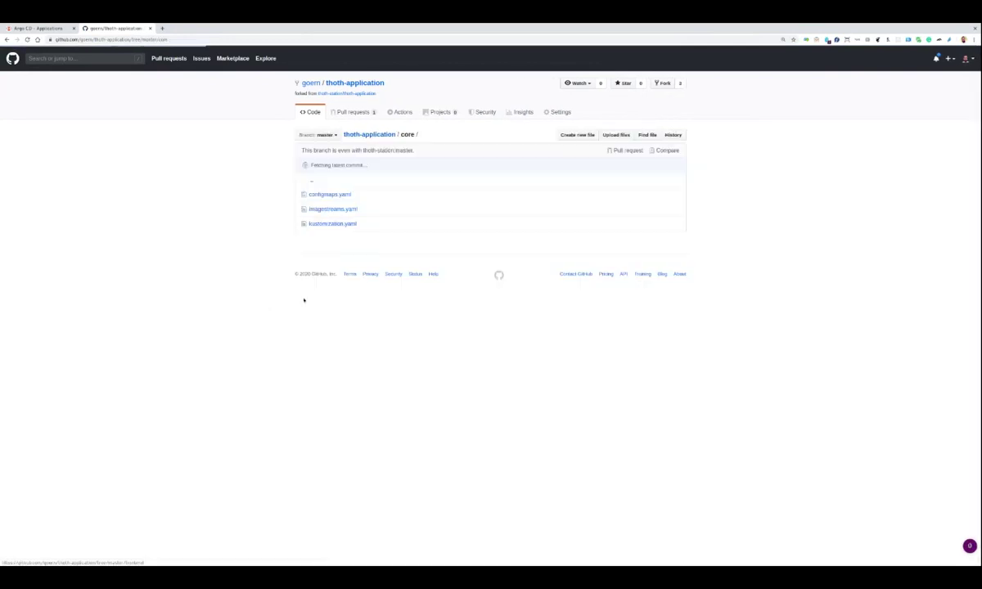
pyautogui.click(316, 196)
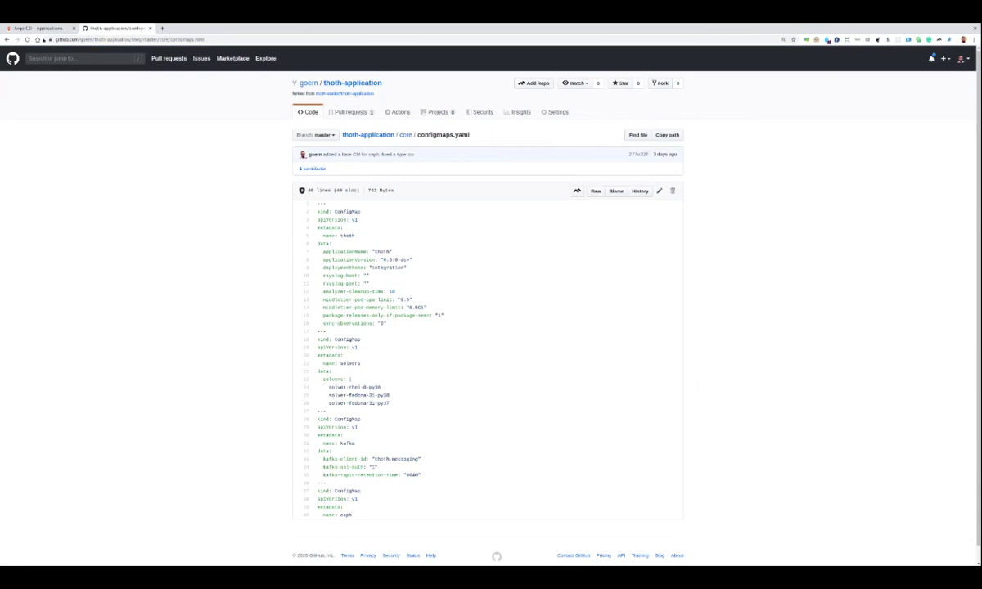
# - Switch to Argo CD and view the application details of the test application sourced from overlays/test
pyautogui.click(37, 29)
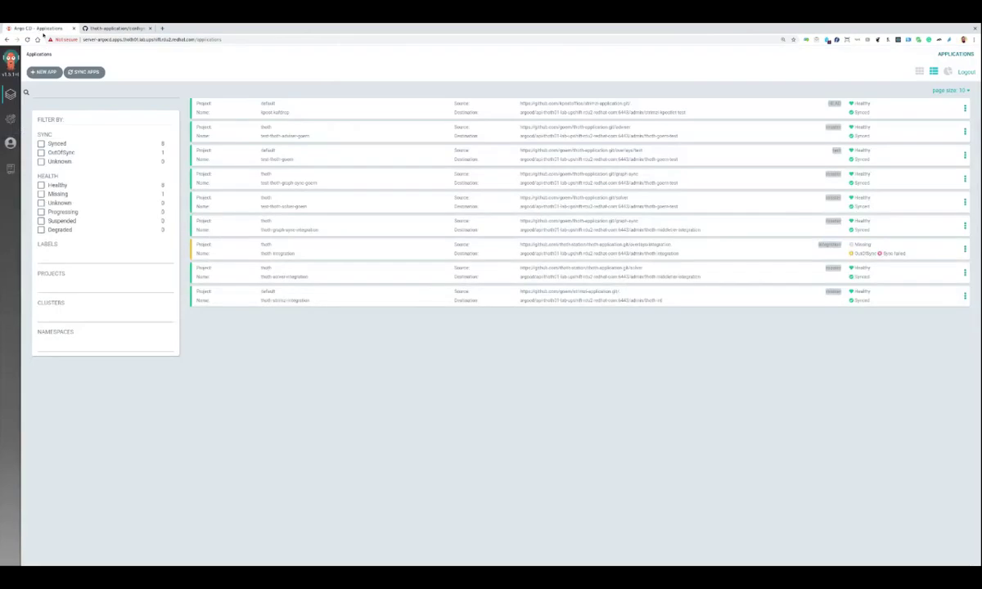
pyautogui.click(275, 160)
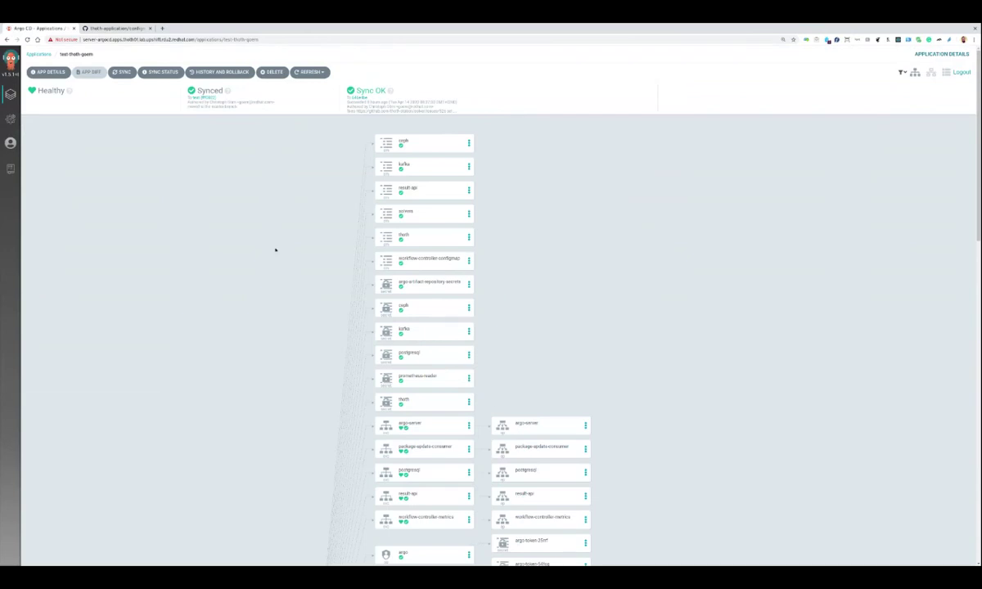
pyautogui.click(47, 72)
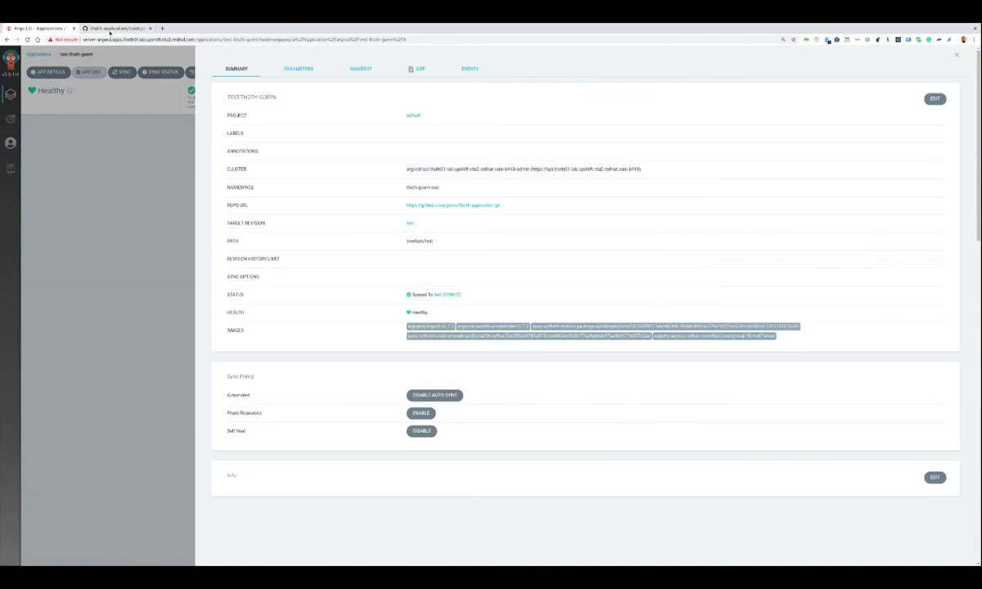
# - Switch back to GitHub and open kustomization.yaml from the overlays/test folder on the test branch
pyautogui.click(110, 29)
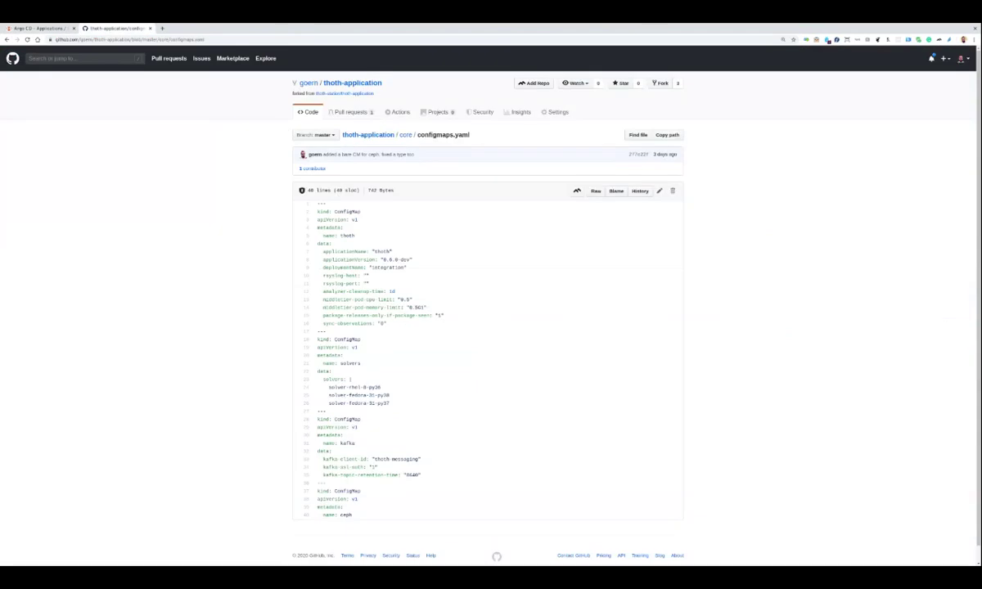
pyautogui.click(7, 39)
pyautogui.click(6, 39)
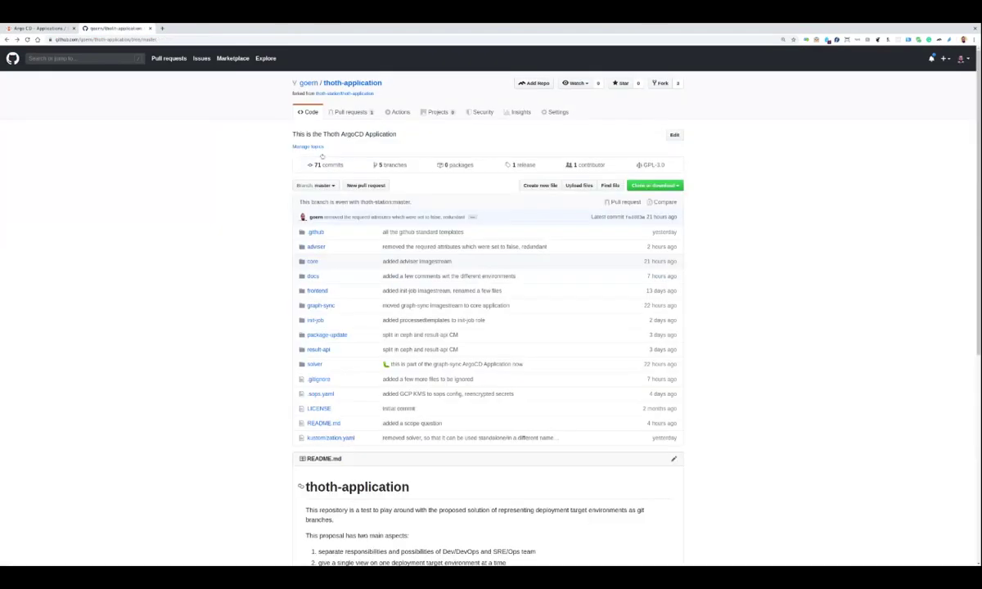
pyautogui.click(331, 185)
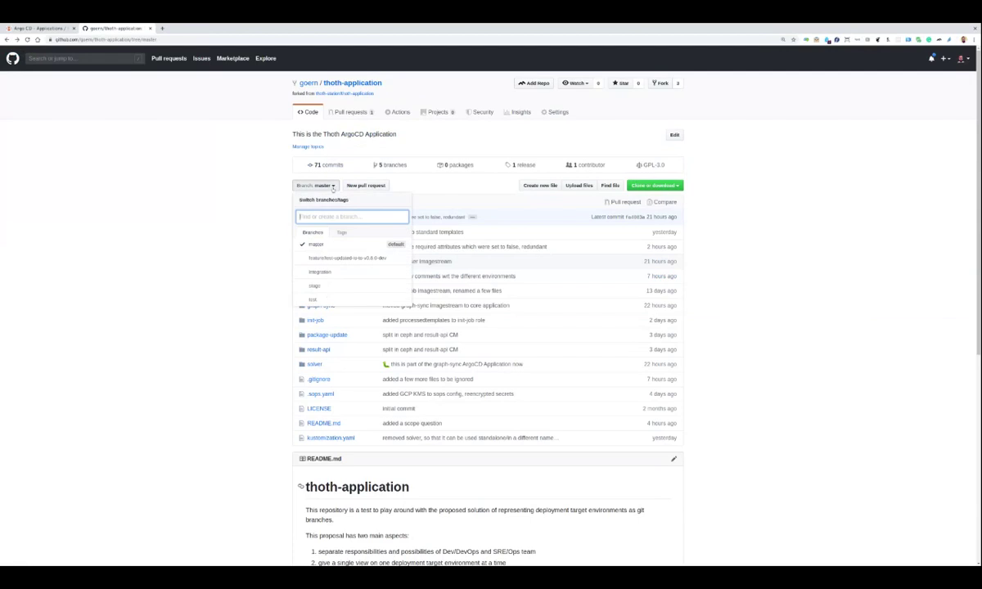
pyautogui.click(313, 300)
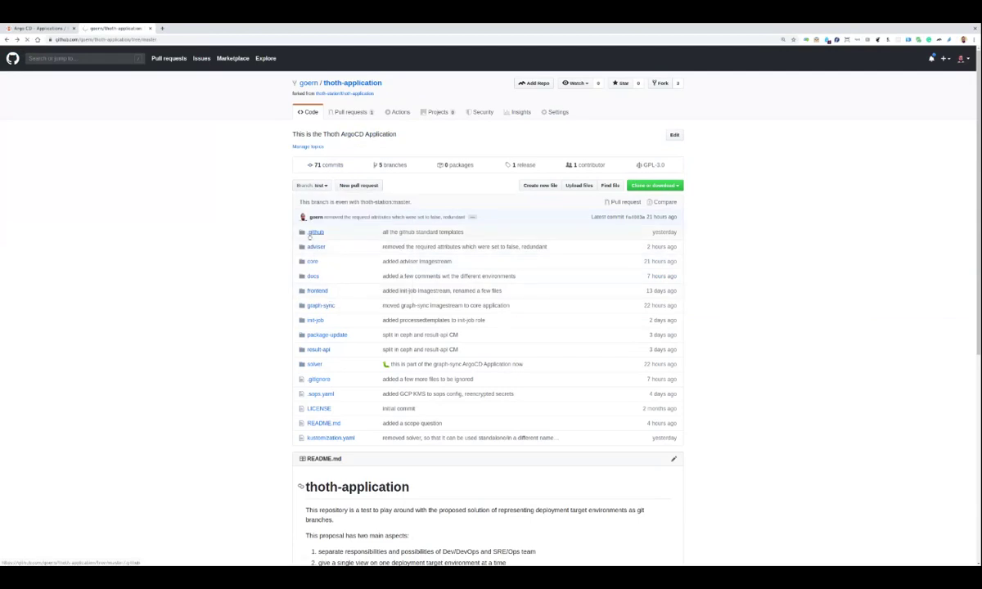
pyautogui.click(323, 231)
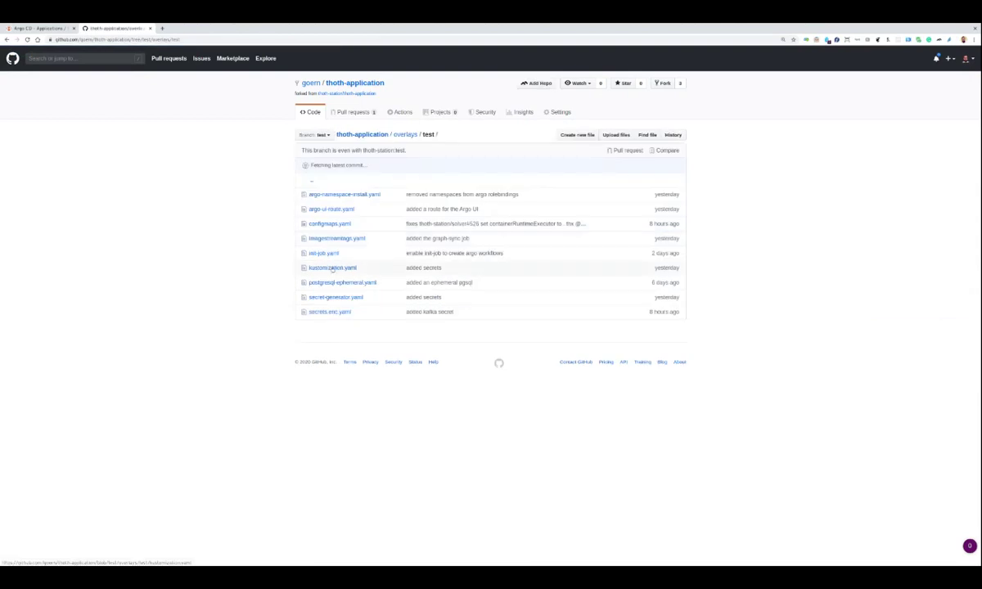
pyautogui.click(332, 267)
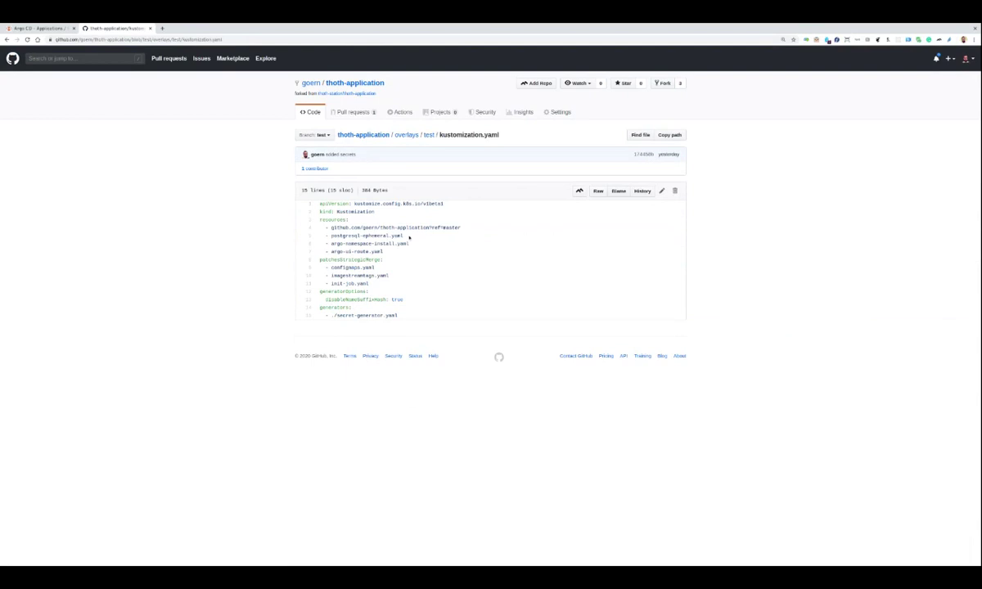
# - Highlight each resources entry in kustomization.yaml in turn, followed by the configmaps.yaml entry under patchesStrategicMerge
pyautogui.tripleClick(392, 228)
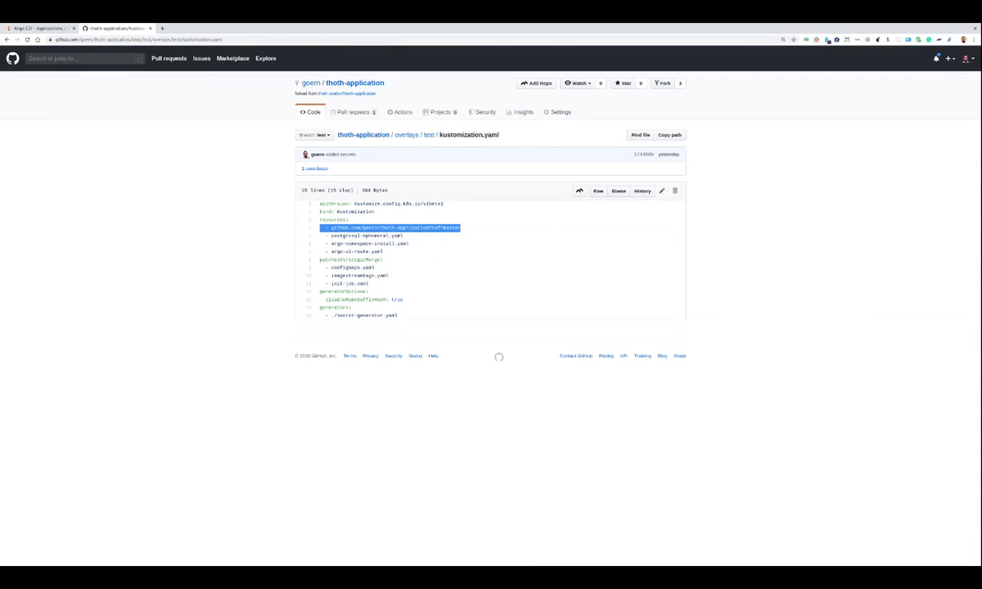
pyautogui.tripleClick(384, 236)
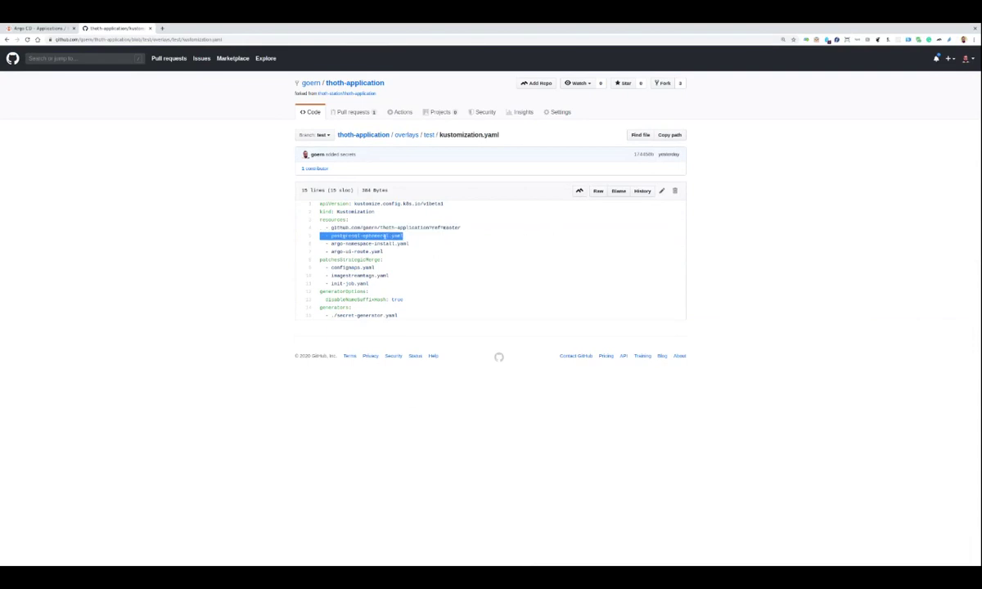
pyautogui.tripleClick(376, 244)
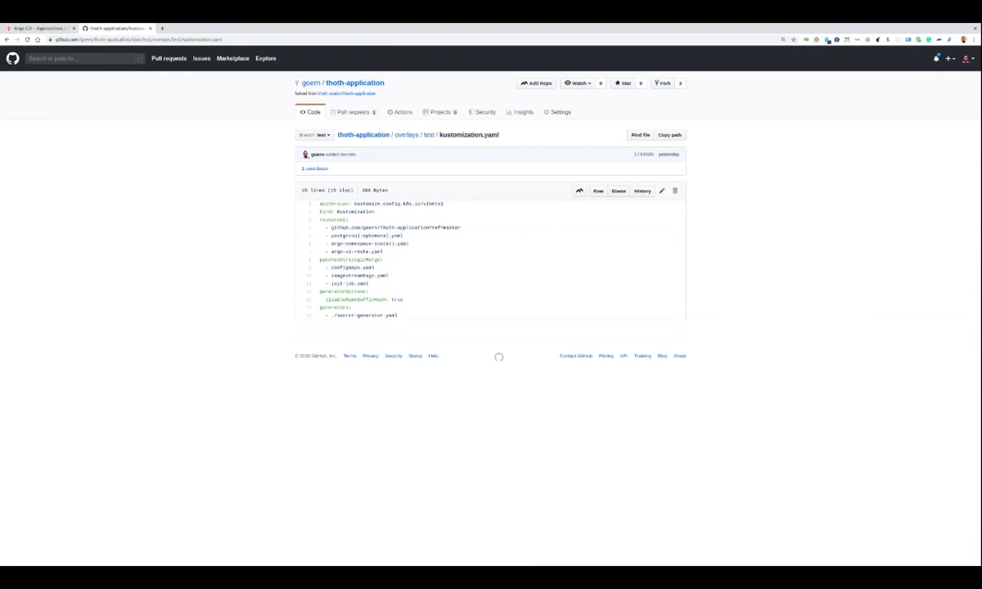
pyautogui.tripleClick(360, 251)
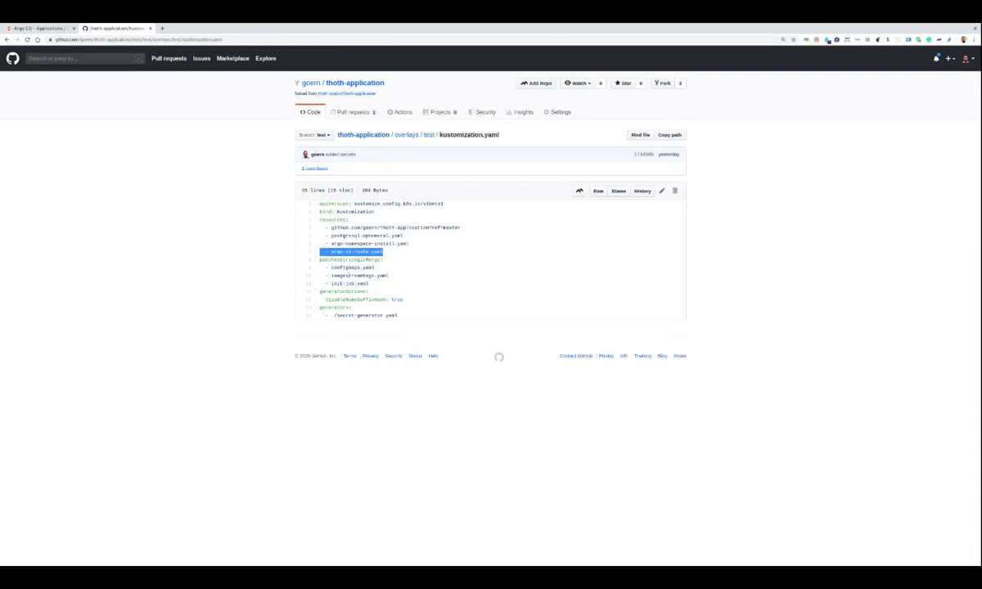
pyautogui.tripleClick(352, 268)
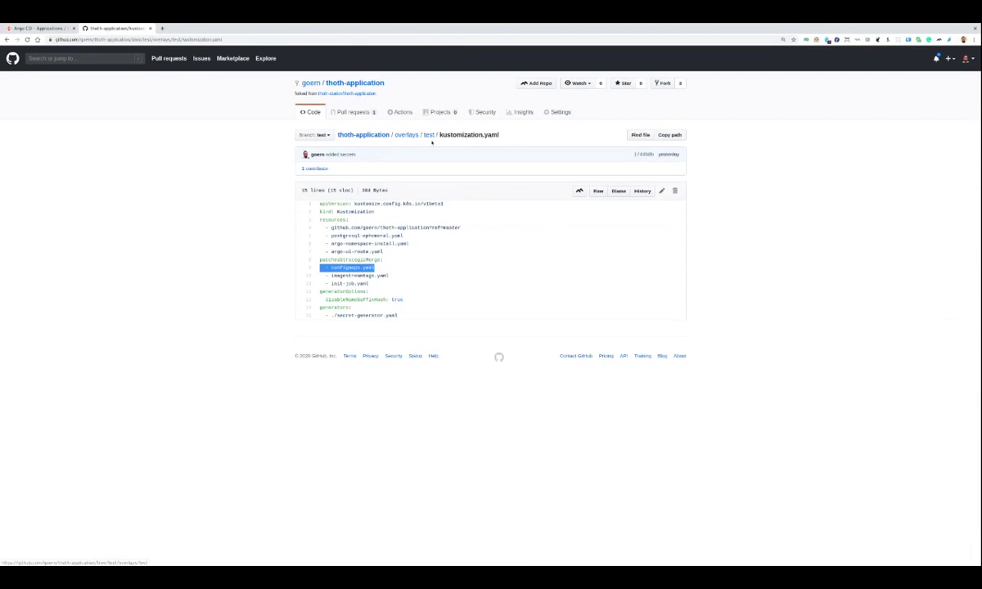
# - Switch to Argo CD, check the application's target revision and path, and close its details to show the resource tree
pyautogui.click(36, 28)
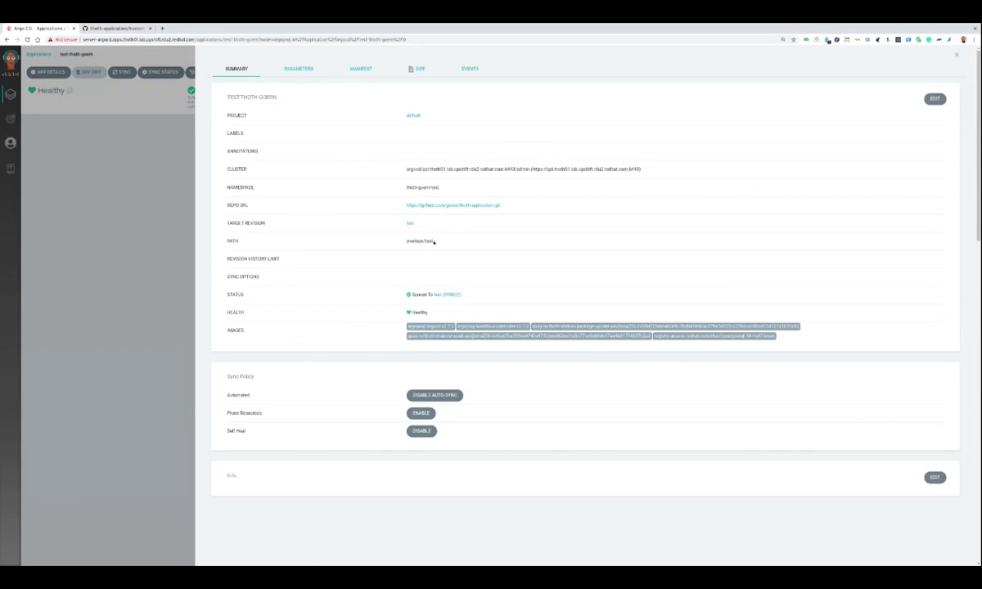
pyautogui.click(137, 246)
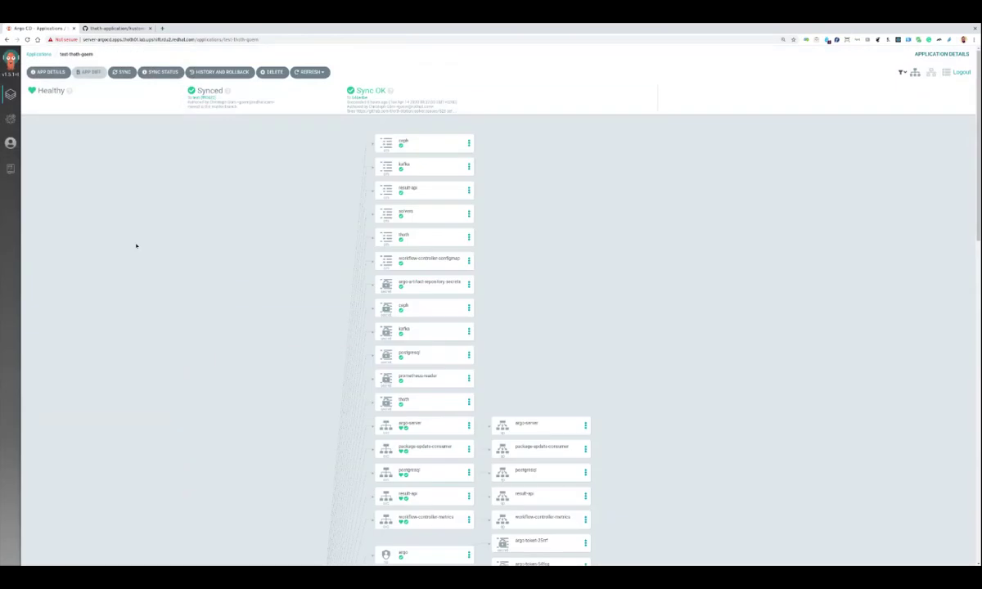
# - Examine the test application's resource tree in full, from its config maps and secrets through to its deployments, pods, image streams and routes
pyautogui.scroll(-3, 187, 274)
pyautogui.scroll(-5, 186, 273)
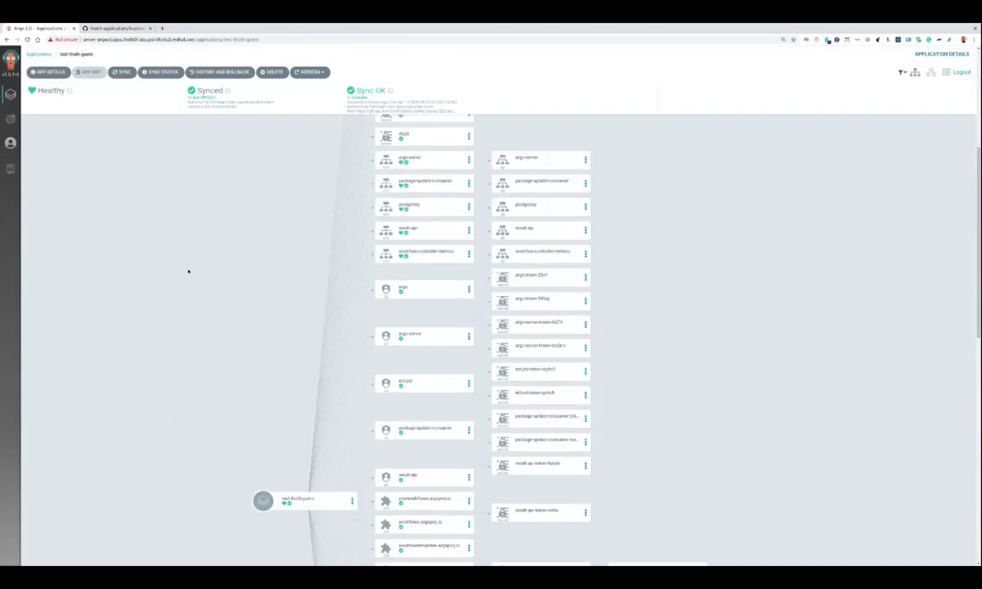
pyautogui.scroll(-3, 188, 271)
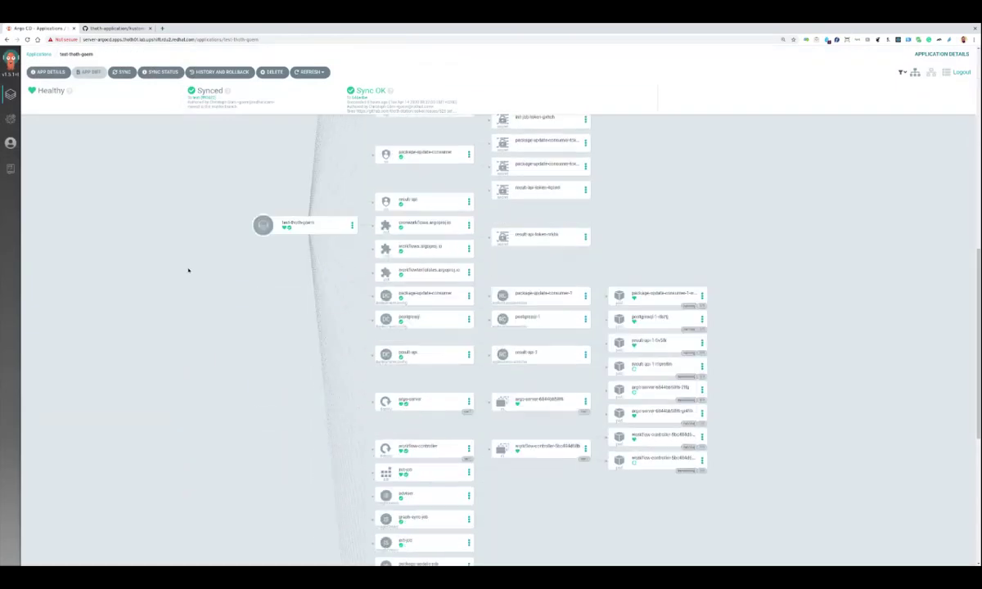
pyautogui.scroll(-5, 188, 271)
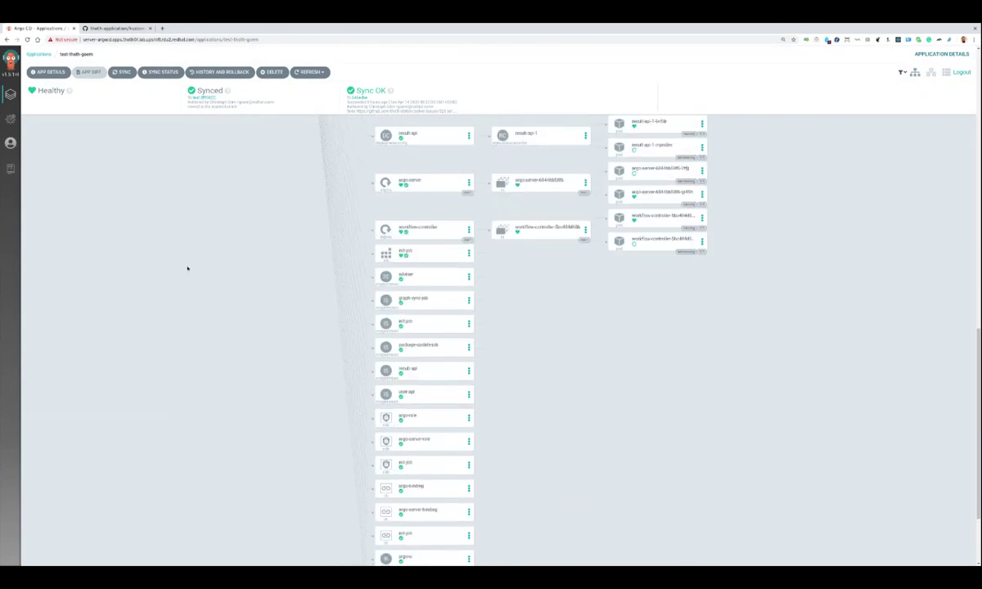
pyautogui.scroll(-2, 188, 267)
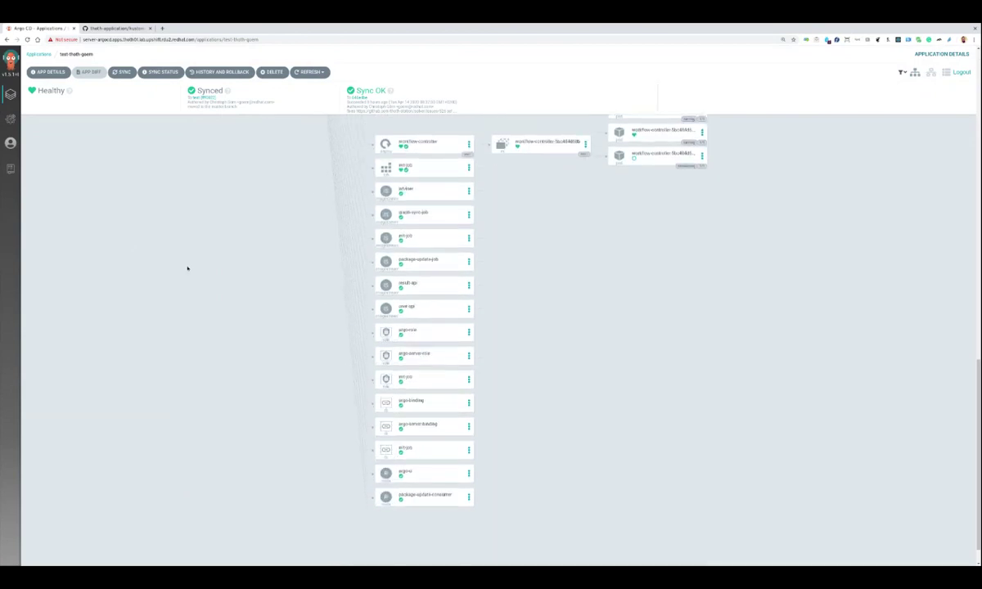
pyautogui.scroll(4, 186, 270)
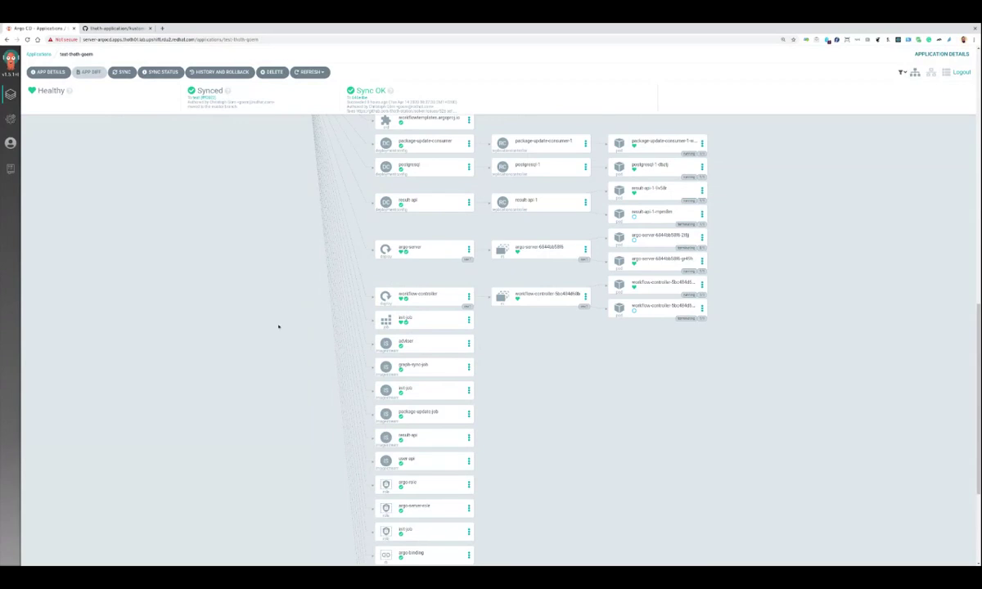
pyautogui.scroll(2, 313, 355)
pyautogui.scroll(1, 312, 355)
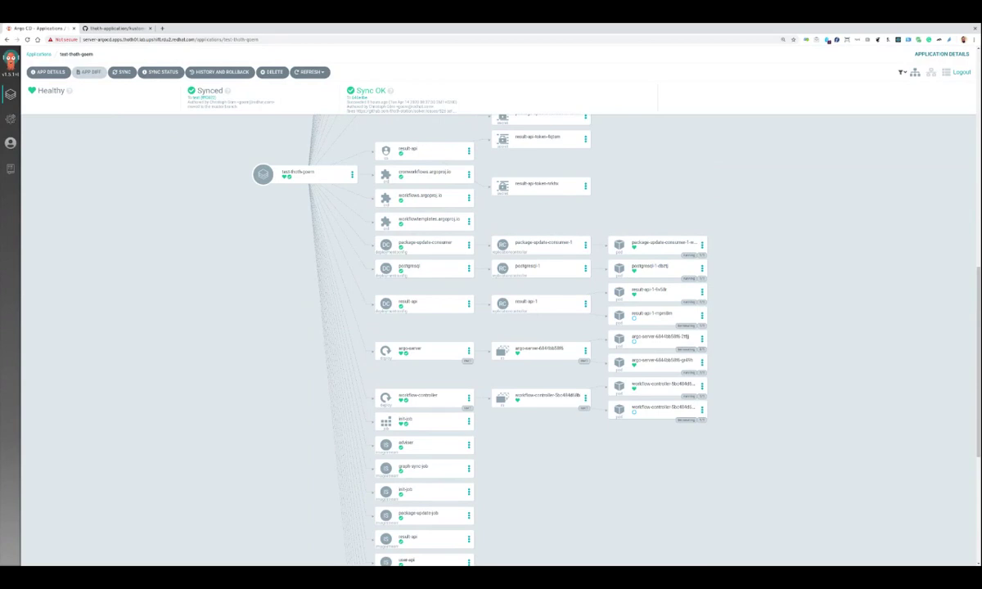
# - Open the Red Hat OpenShift Container Platform console's Projects page in a new browser tab, finding its address with "thoth"
pyautogui.hotkey('ctrl', 't')
pyautogui.write('p')
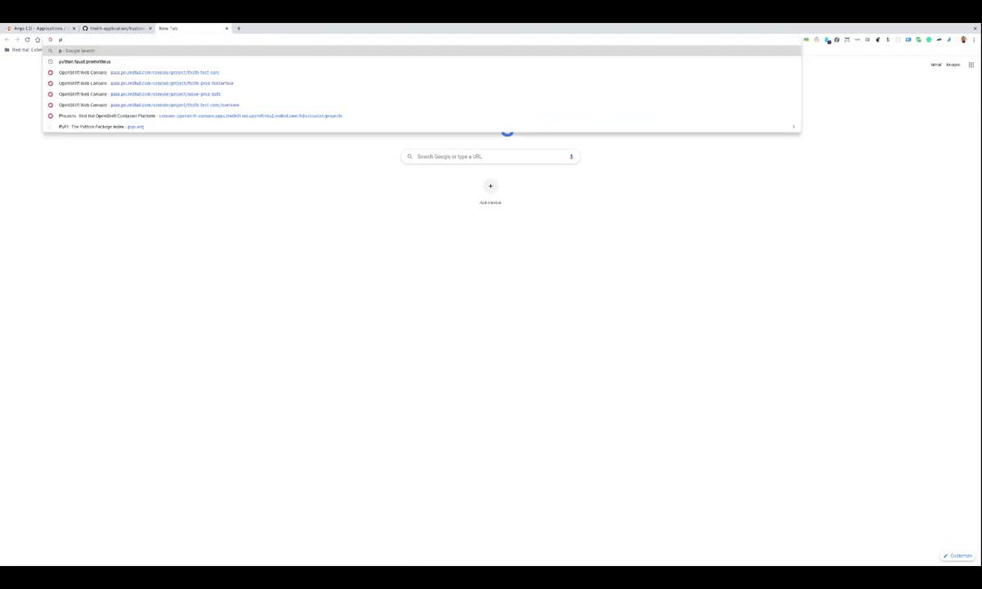
pyautogui.press('BackSpace')
pyautogui.write('thoth')
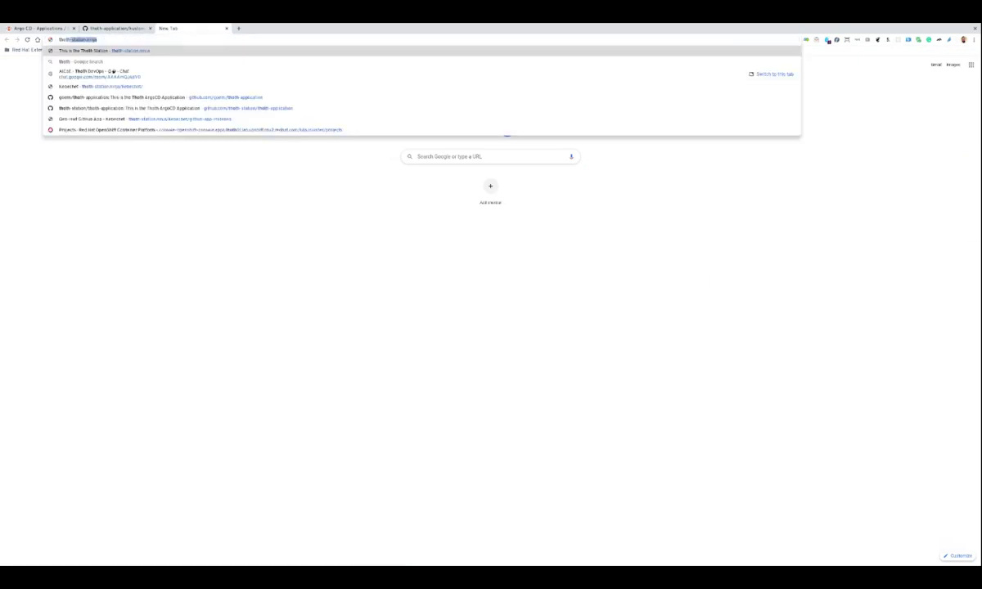
pyautogui.press('Down')
pyautogui.press('Down')
pyautogui.press('Down')
pyautogui.press('Down')
pyautogui.press('Down')
pyautogui.press('Down')
pyautogui.press('Down')
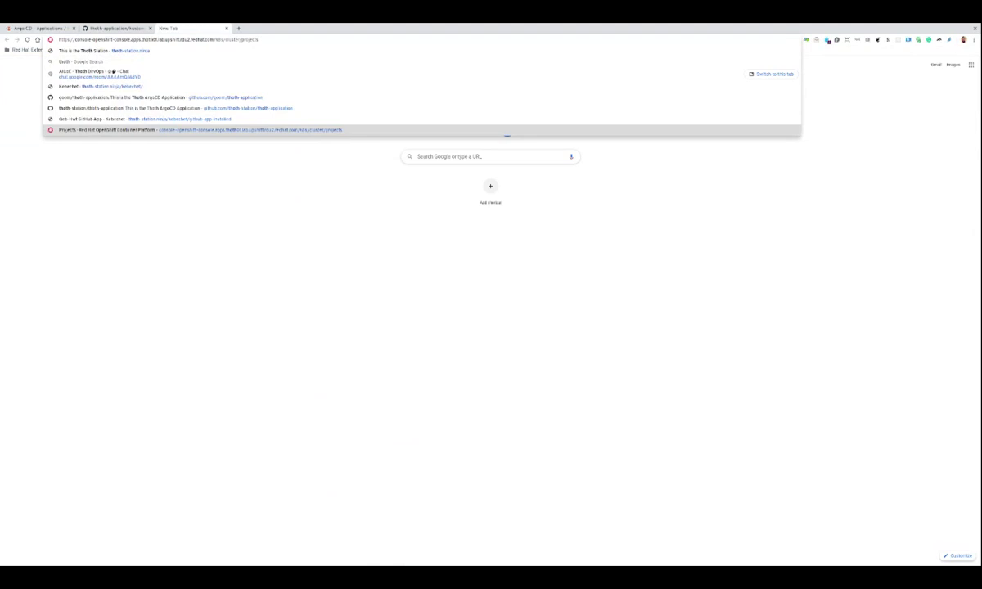
pyautogui.press('Return')
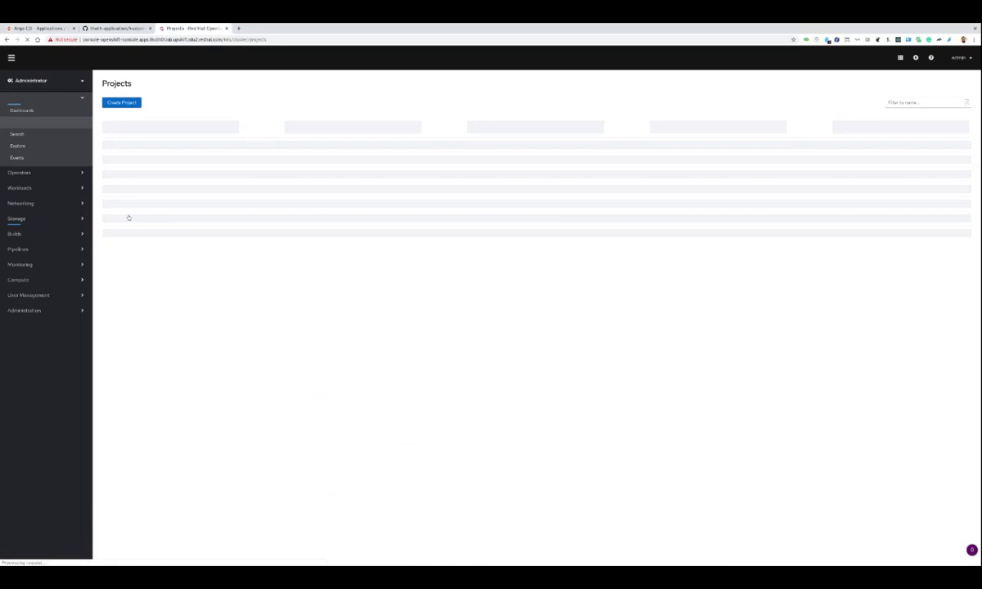
# - Open the developer's personal Thoth test project from the project list and display its pods
pyautogui.scroll(-10, 151, 511)
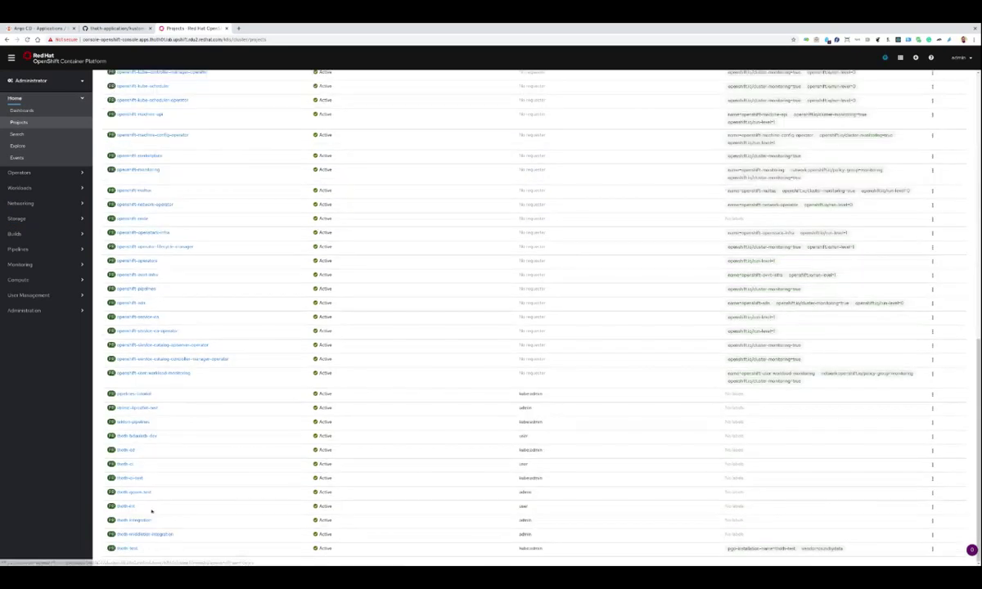
pyautogui.click(134, 492)
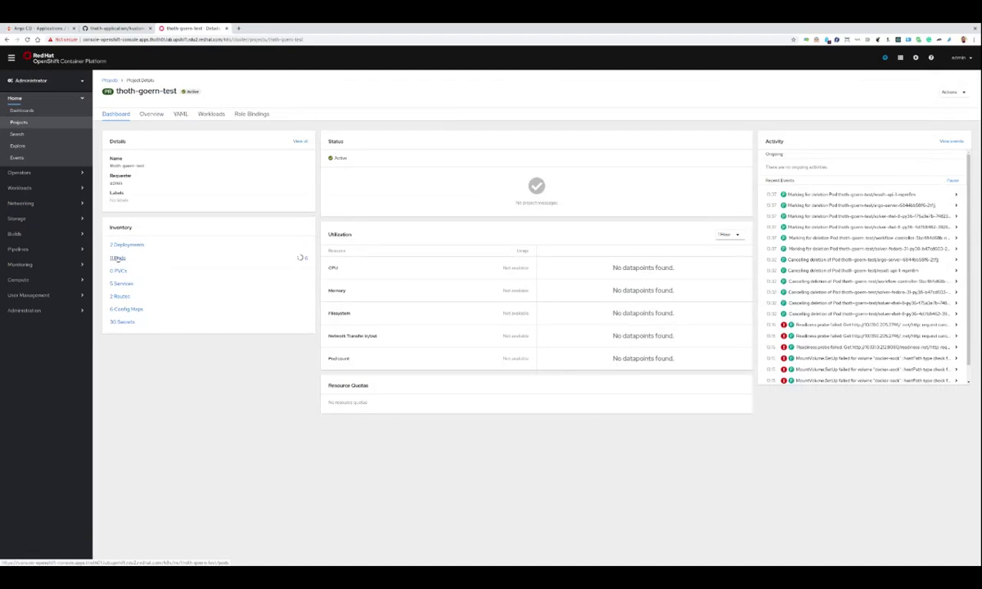
pyautogui.click(117, 257)
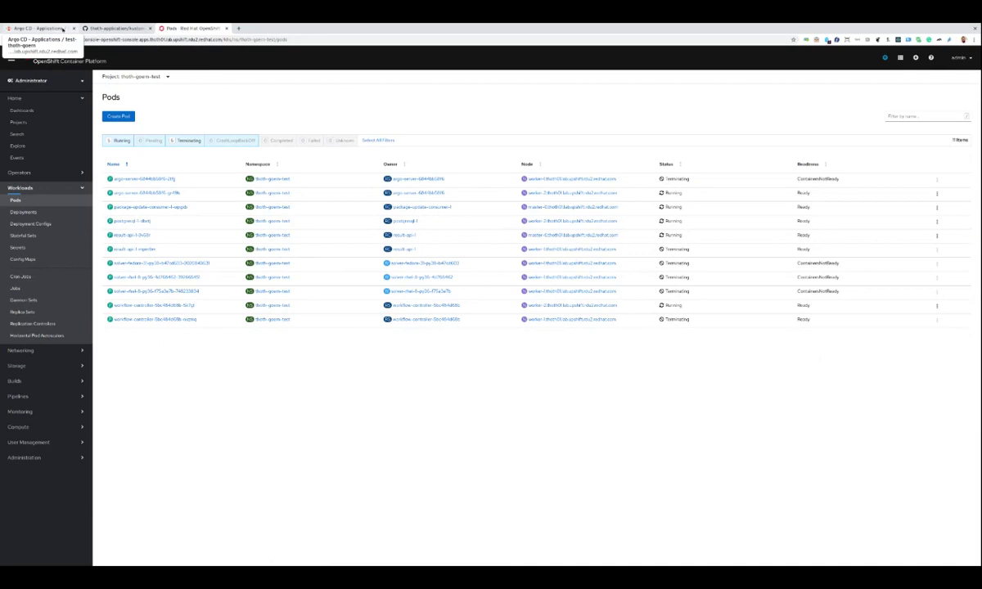
# - Compare kustomization.yaml on GitHub with the resource tree in Argo CD, and return to GitHub to open the overlays/test folder
pyautogui.click(93, 29)
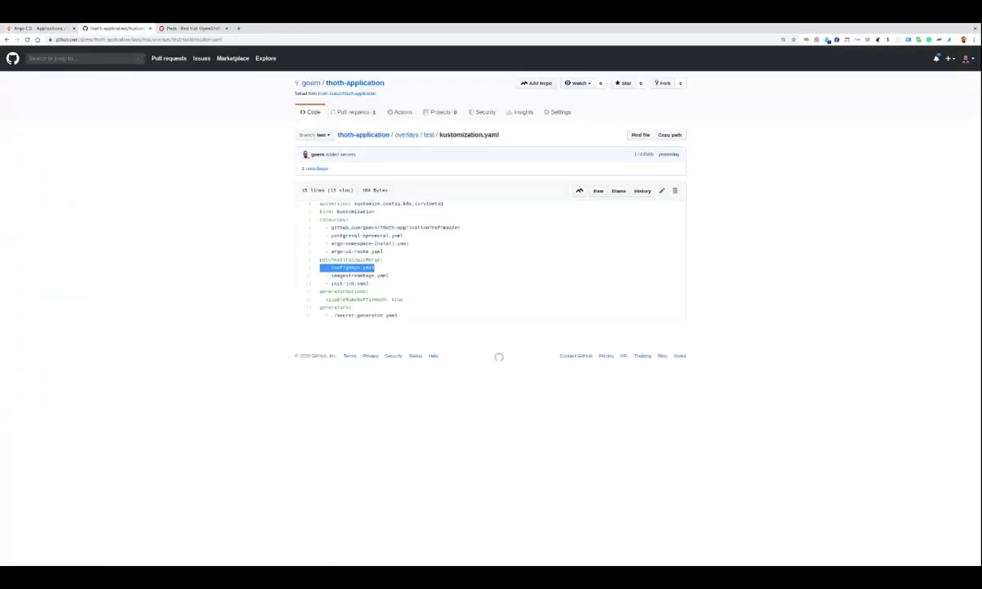
pyautogui.click(31, 29)
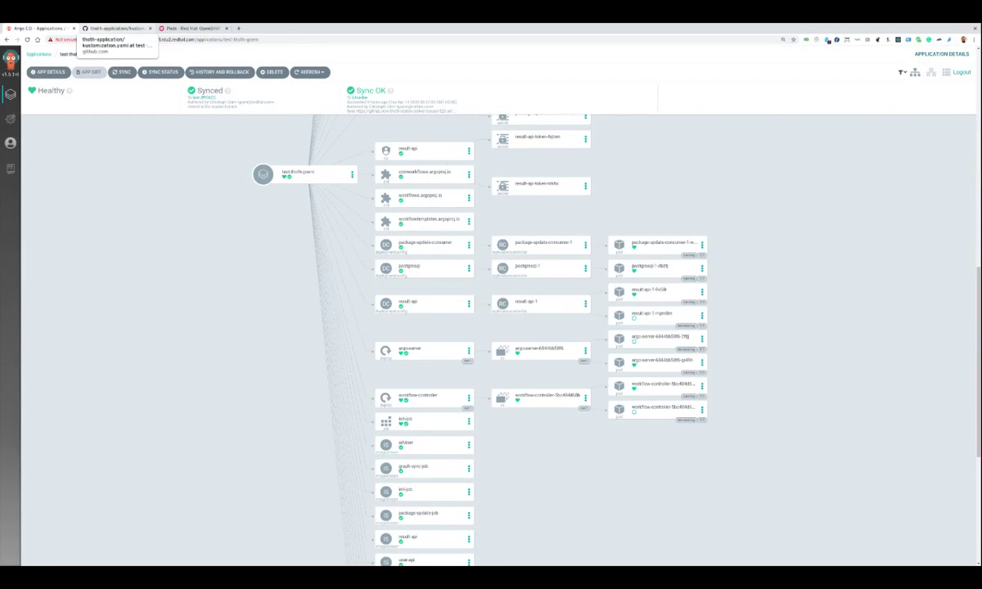
pyautogui.click(107, 29)
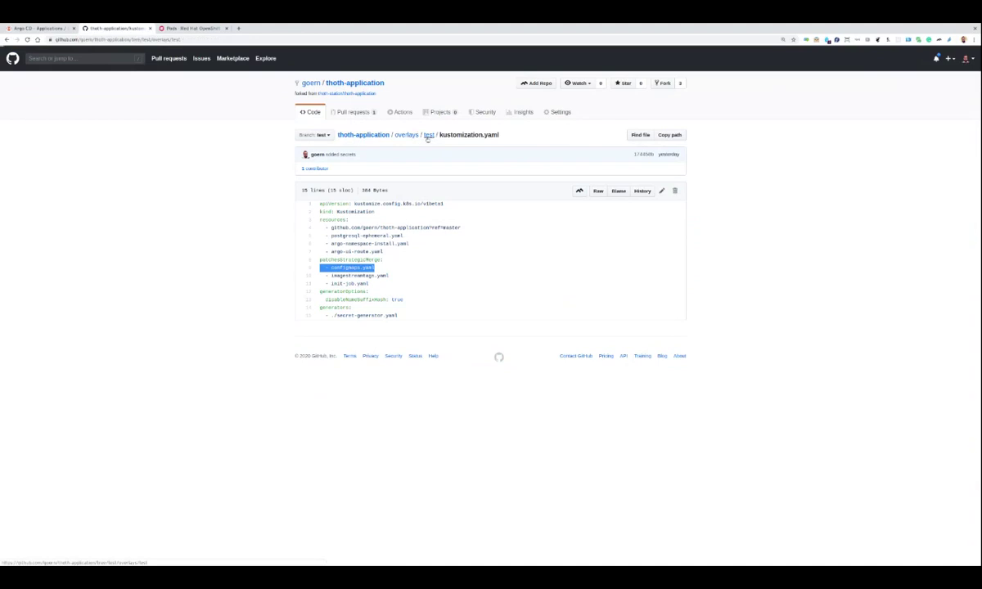
pyautogui.click(428, 135)
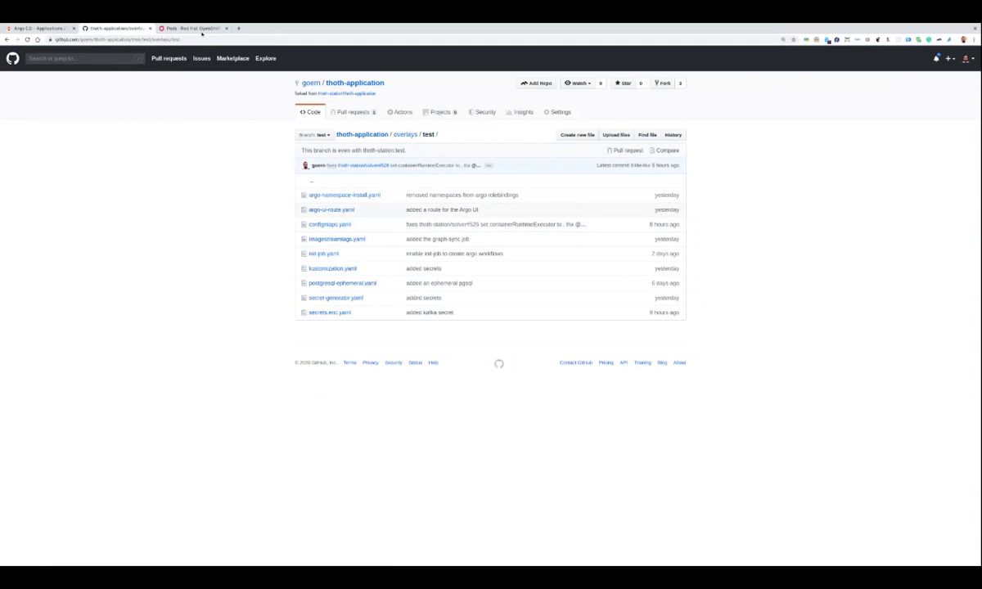
# - Review the project's pods in the OpenShift console and the overlays/test files on GitHub, ending on the Argo CD resource tree
pyautogui.click(193, 28)
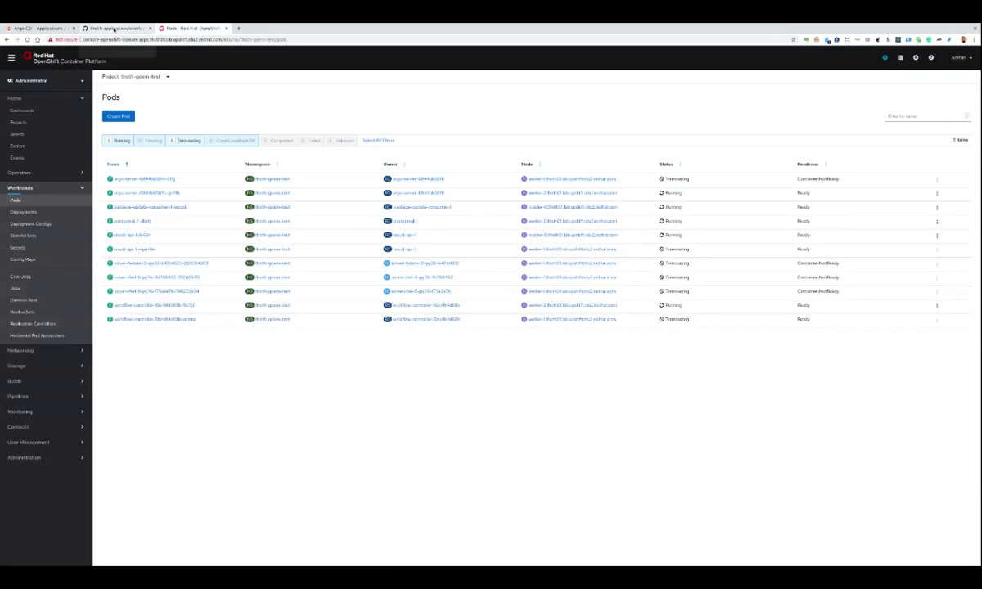
pyautogui.click(117, 29)
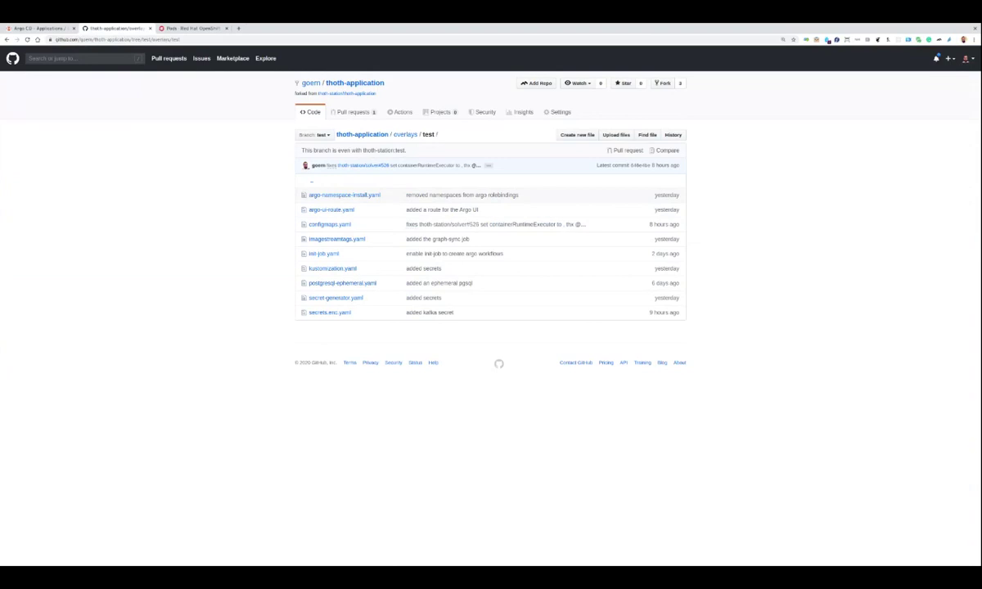
pyautogui.click(34, 29)
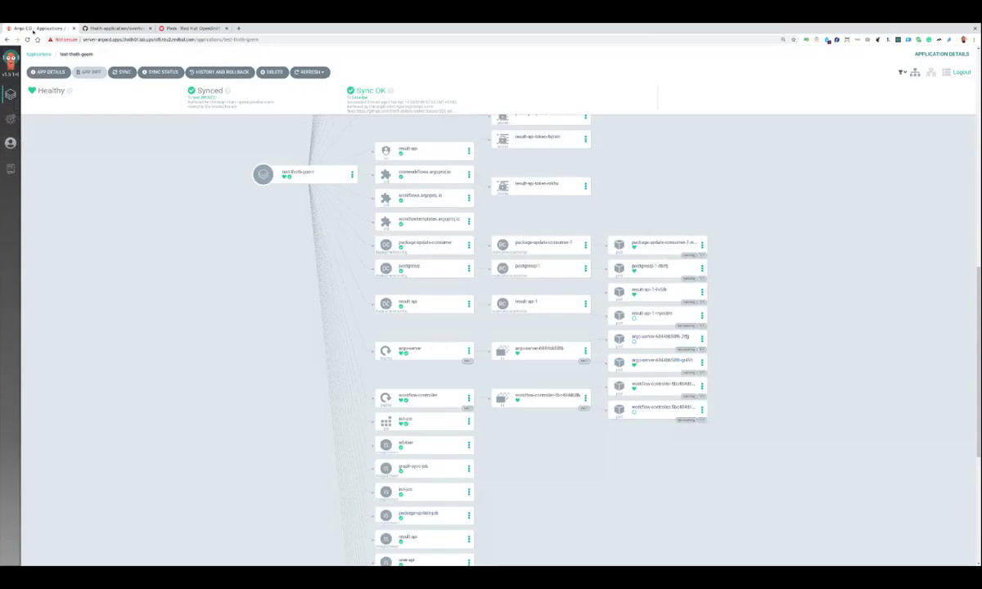